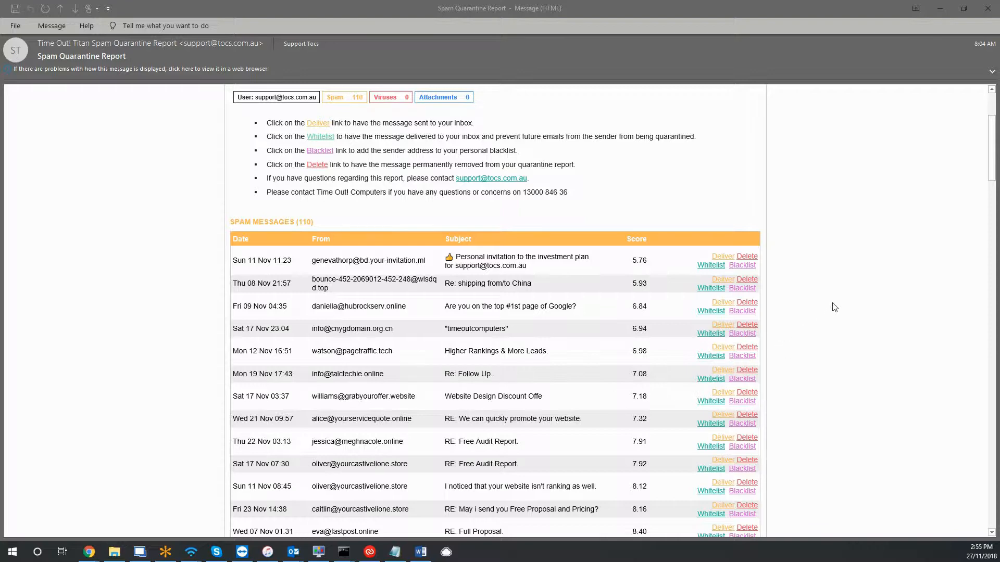
Open the entire quarantine inbox from the preferences link at the end of the Spam Quarantine Report email
left_click_drag(992, 151, 991, 506)
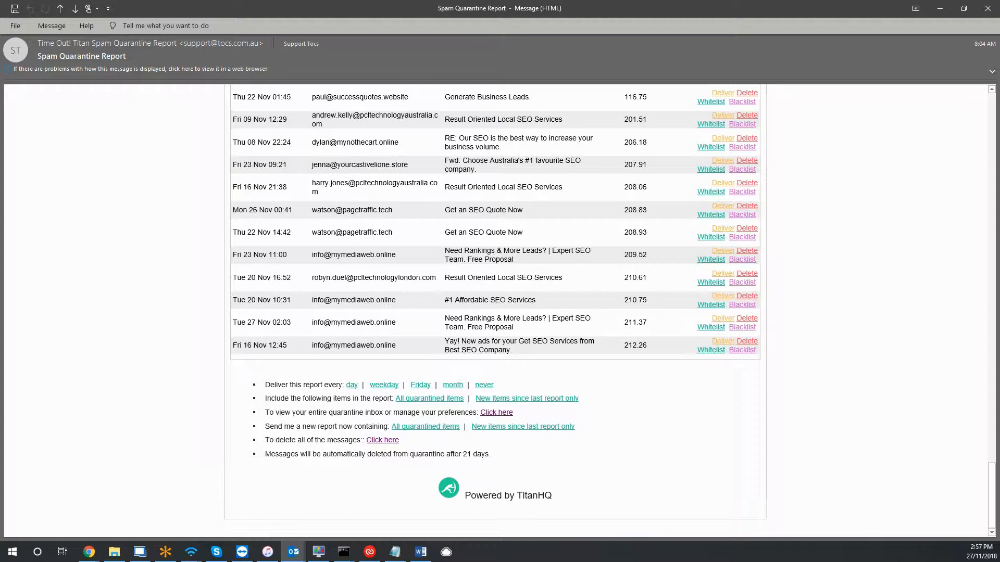
left_click(498, 415)
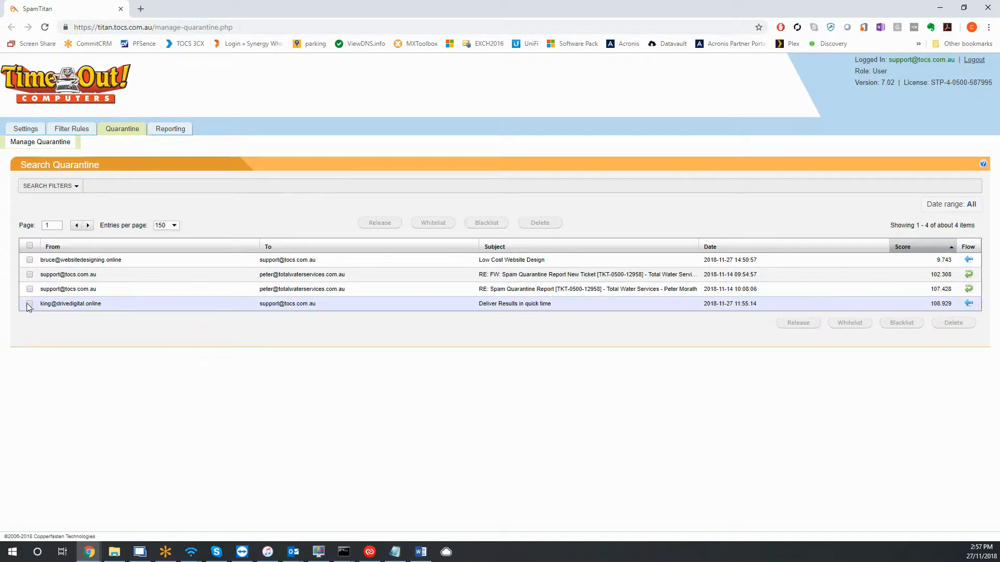
Inspect the details, message text and handling options of the quarantined "Deliver Results in quick time" email, and close its viewer
left_click(121, 307)
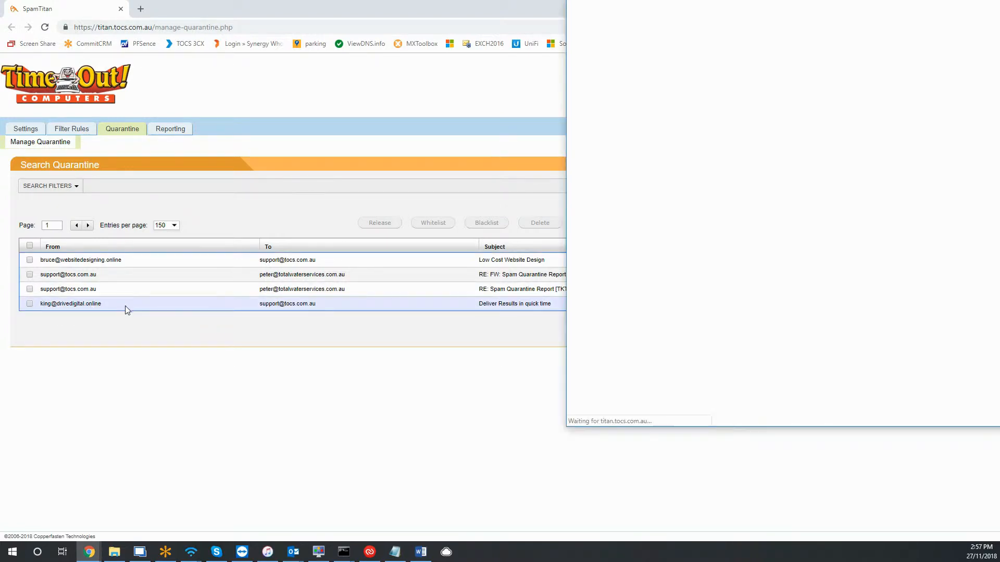
left_click_drag(637, 16, 464, 76)
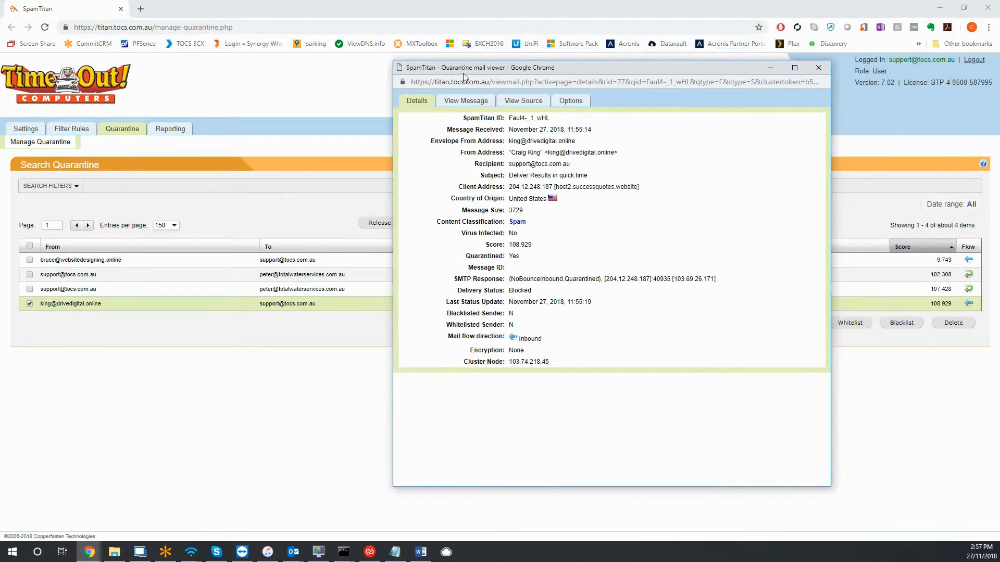
left_click(458, 102)
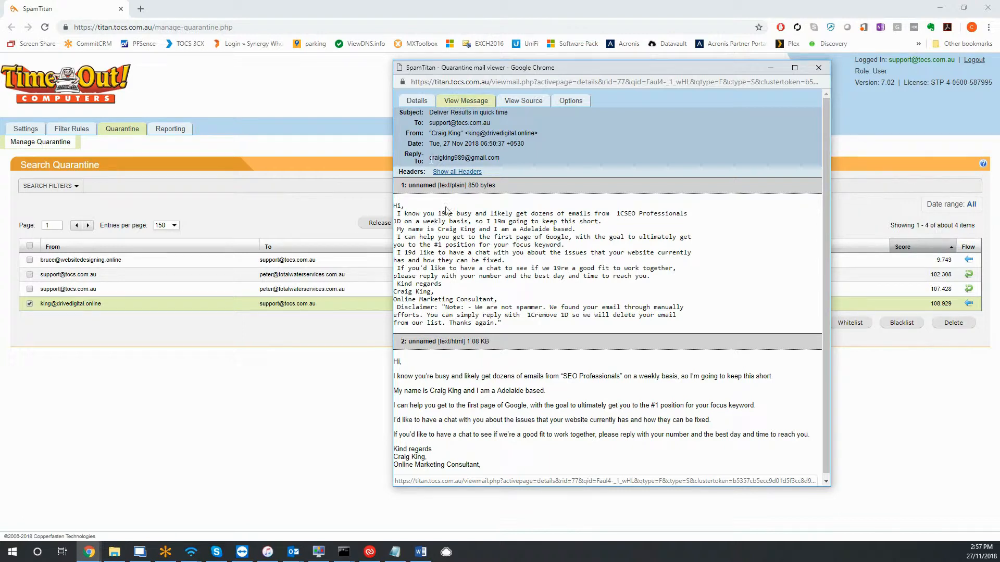
scroll(518, 284, "down", 1)
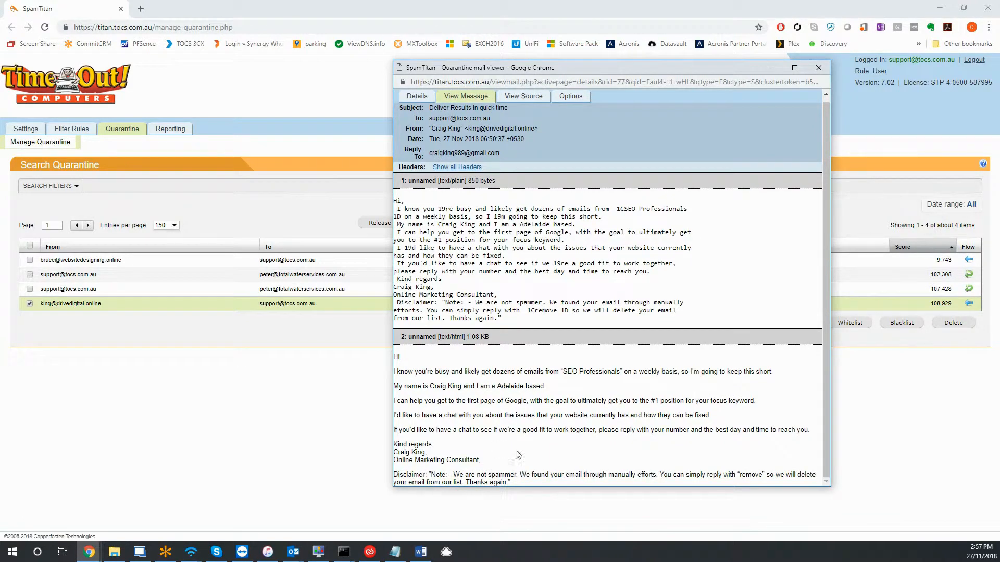
scroll(522, 448, "up", 1)
scroll(558, 393, "down", 1)
scroll(559, 393, "up", 1)
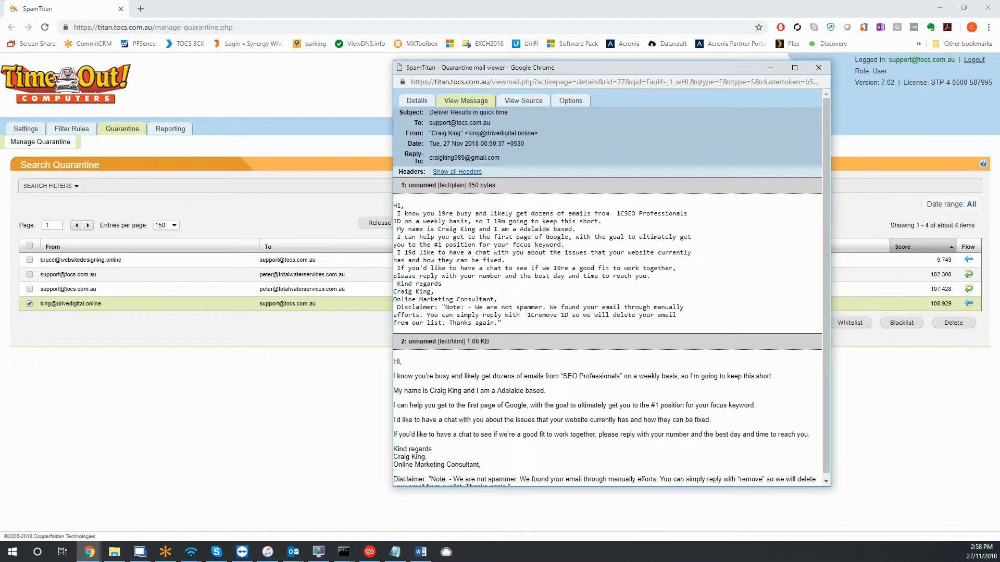
left_click(570, 102)
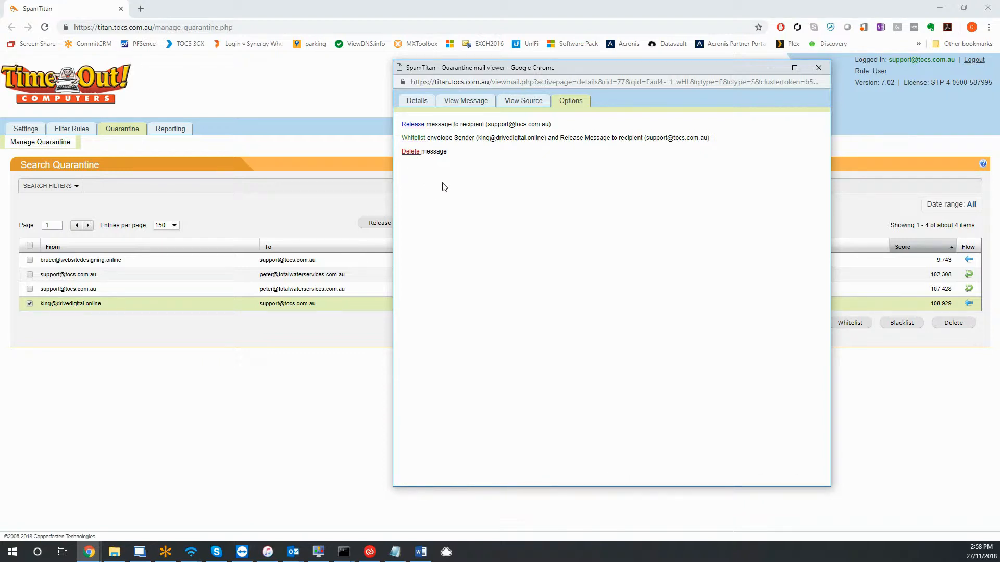
left_click(818, 68)
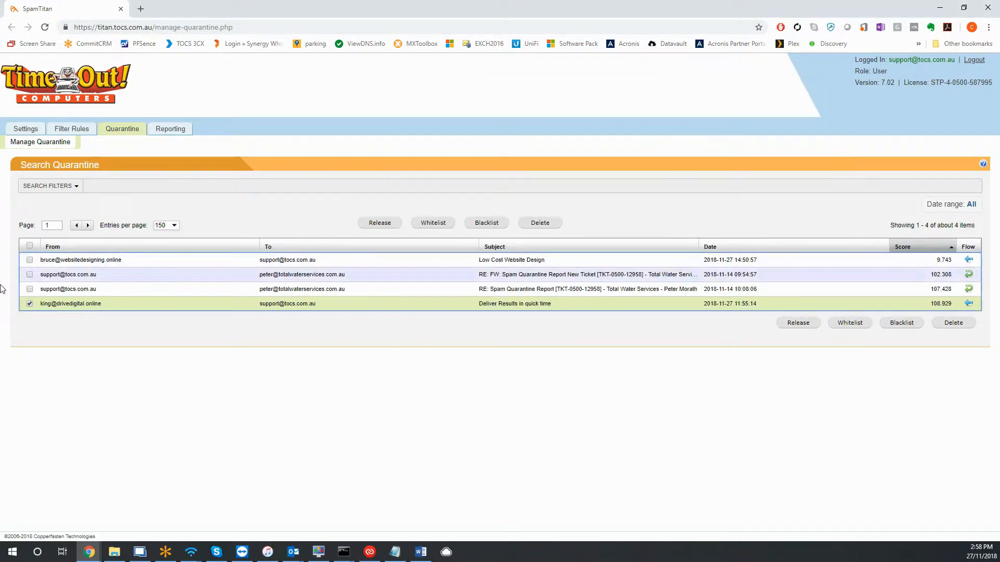
Add the two quarantined messages sent from the support address to the selection, and clear the selection of all messages
left_click(30, 291)
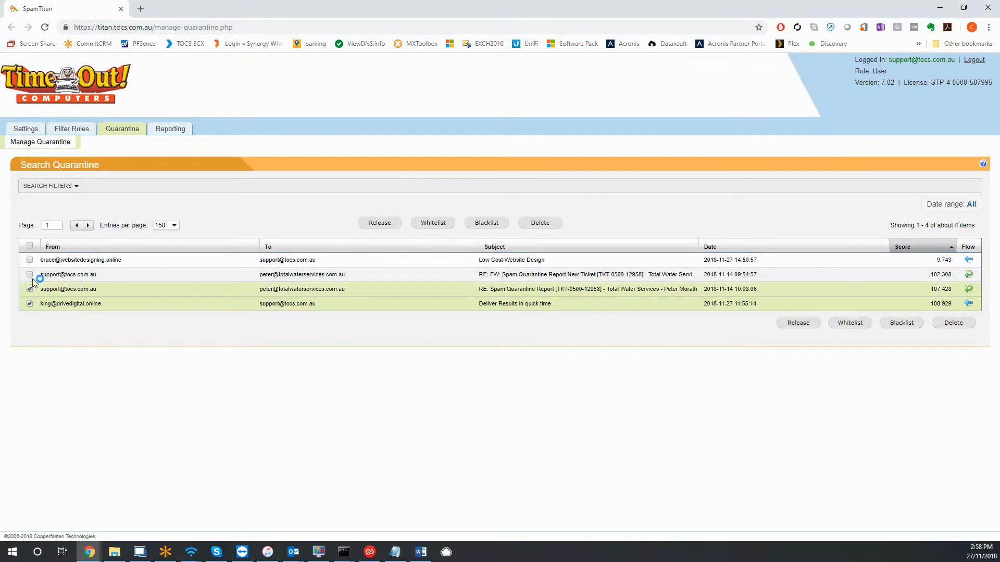
left_click(32, 277)
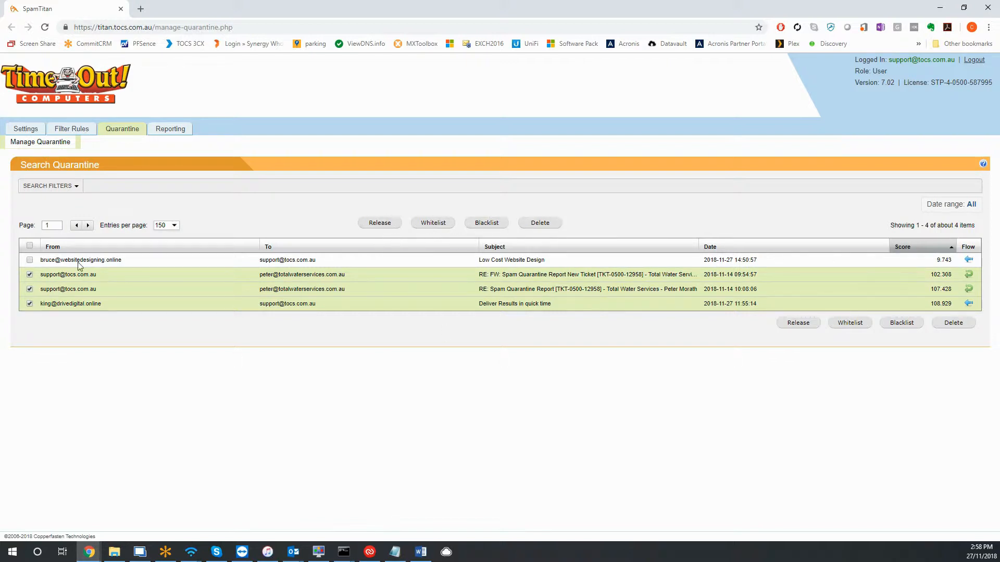
left_click(30, 274)
left_click(29, 289)
left_click(29, 304)
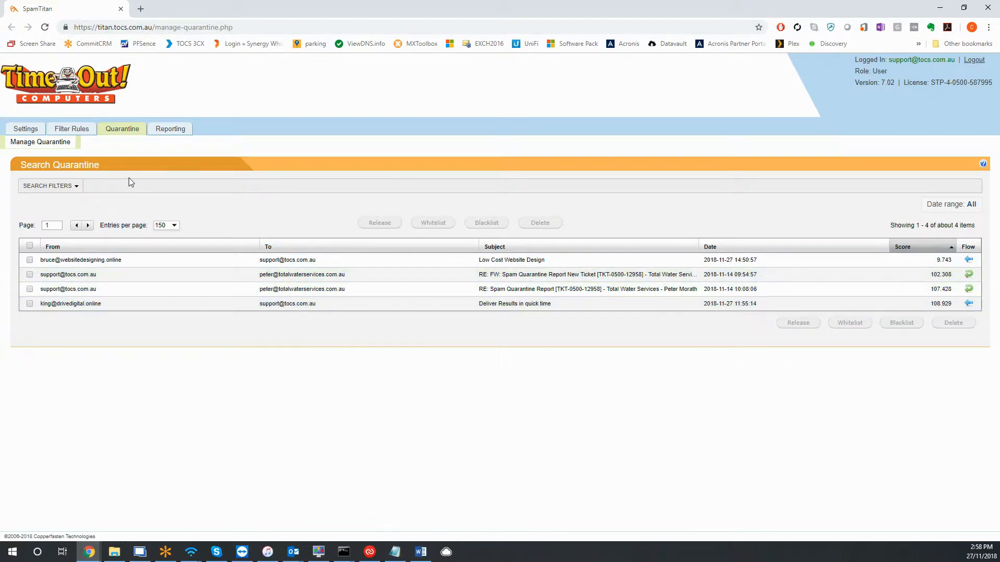
View the quarantine report settings and the user blacklist in the filter rules
left_click(29, 131)
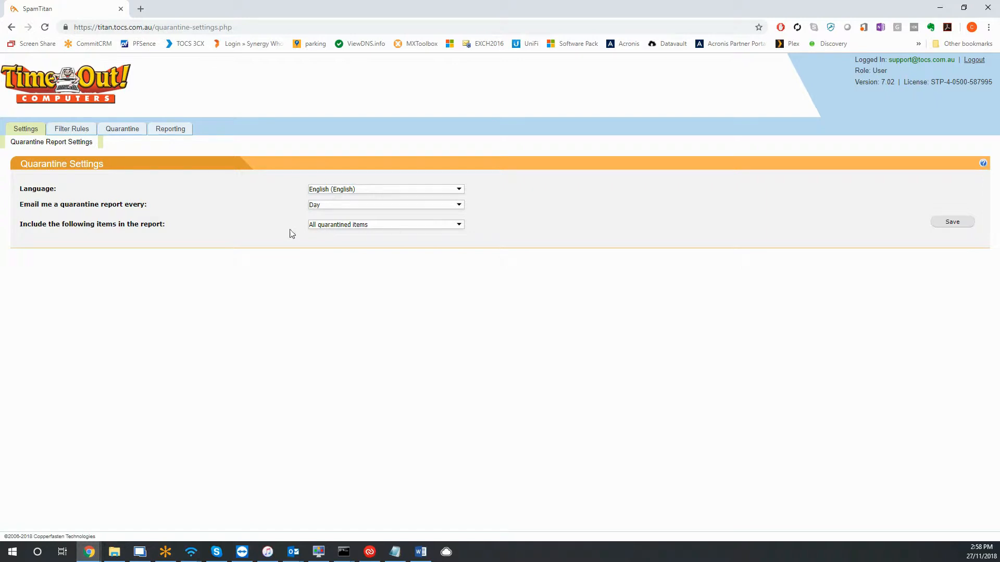
left_click(84, 131)
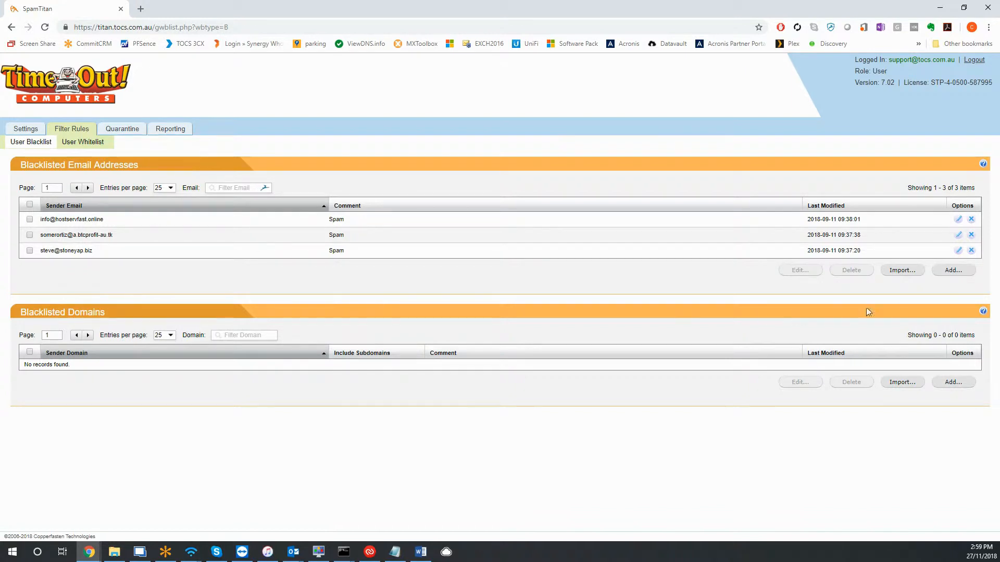
Add a test sender's email address to the blacklisted email addresses with the comment "spam", and delete that entry again
left_click(953, 270)
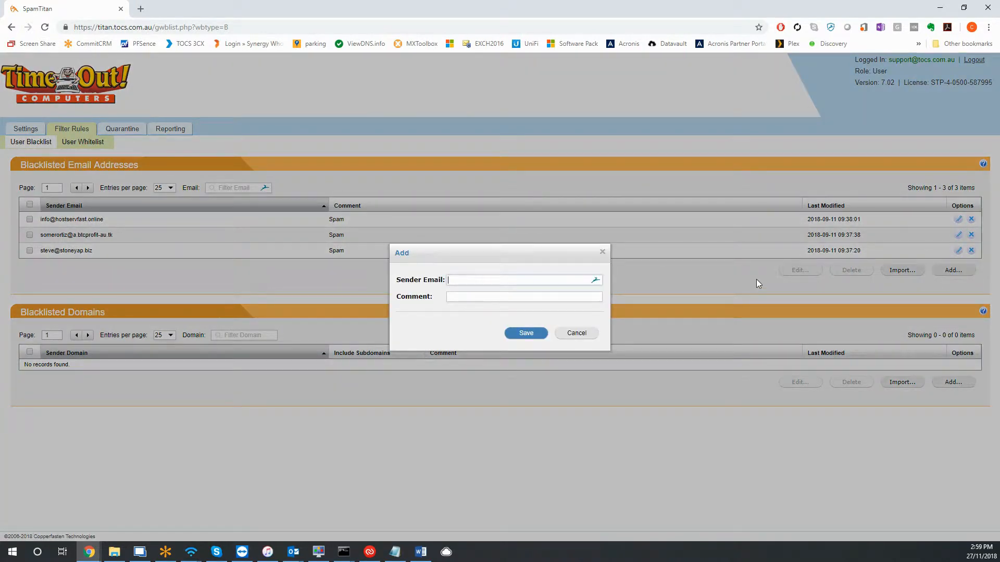
type("test@test2.com.au")
key("Tab")
type("spam")
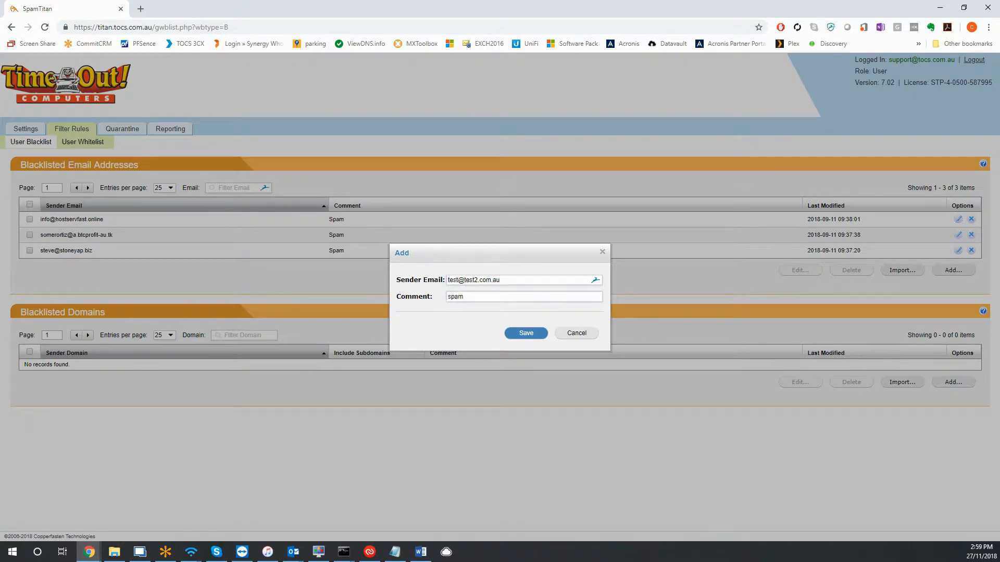
left_click(521, 335)
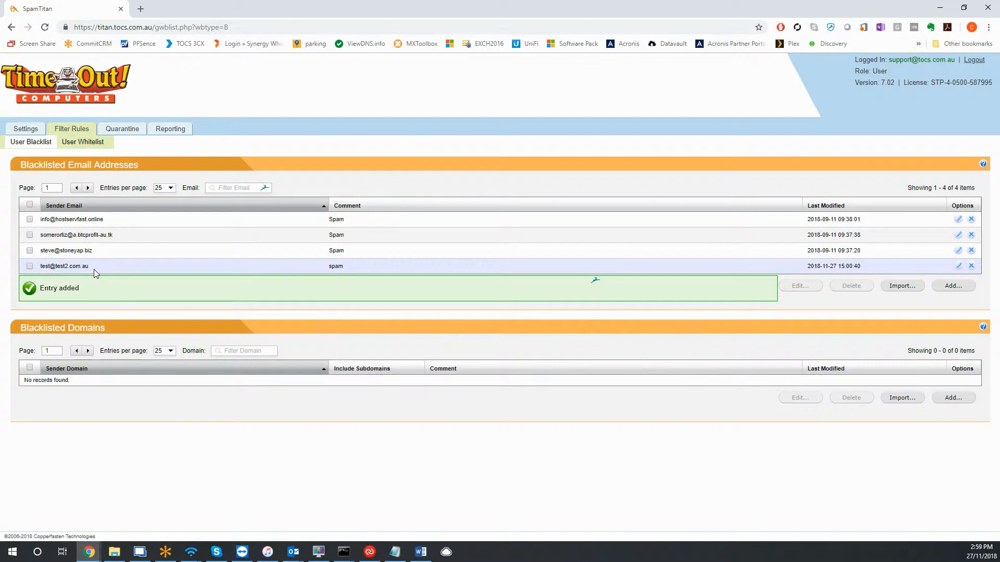
left_click(30, 266)
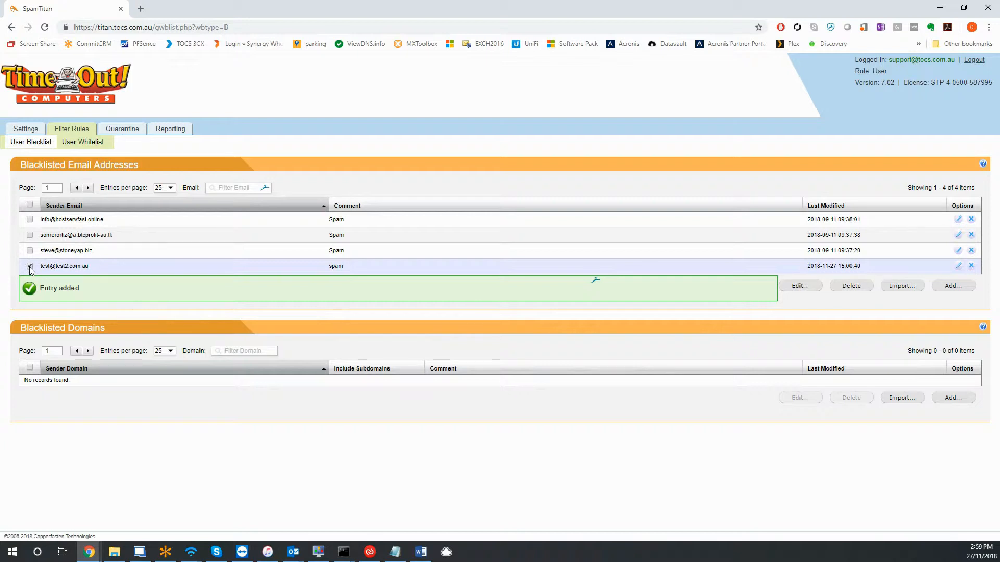
left_click(846, 288)
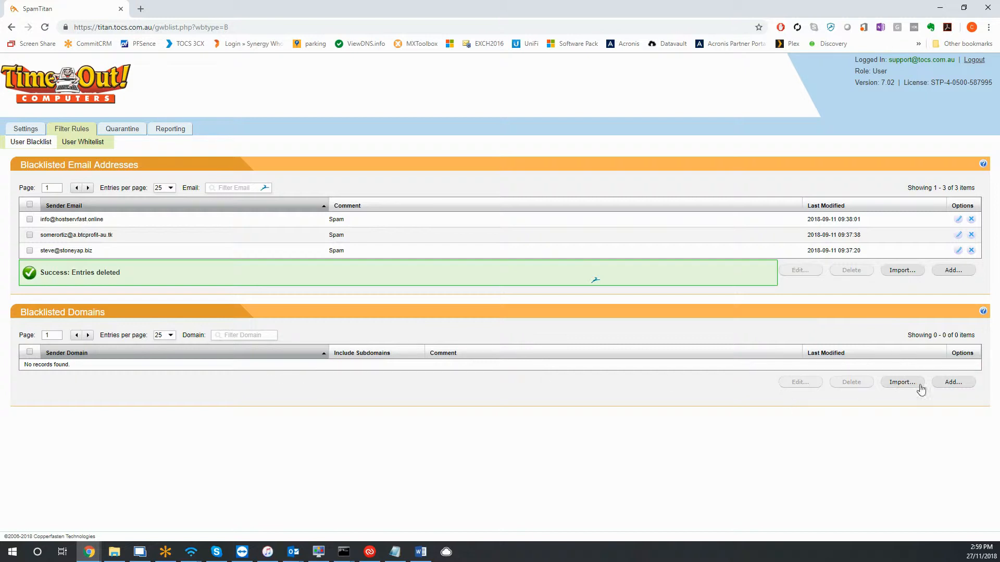
Add the sender domain test2.com.au to the blacklisted domains with the comment "spam", and delete that entry again
left_click(951, 382)
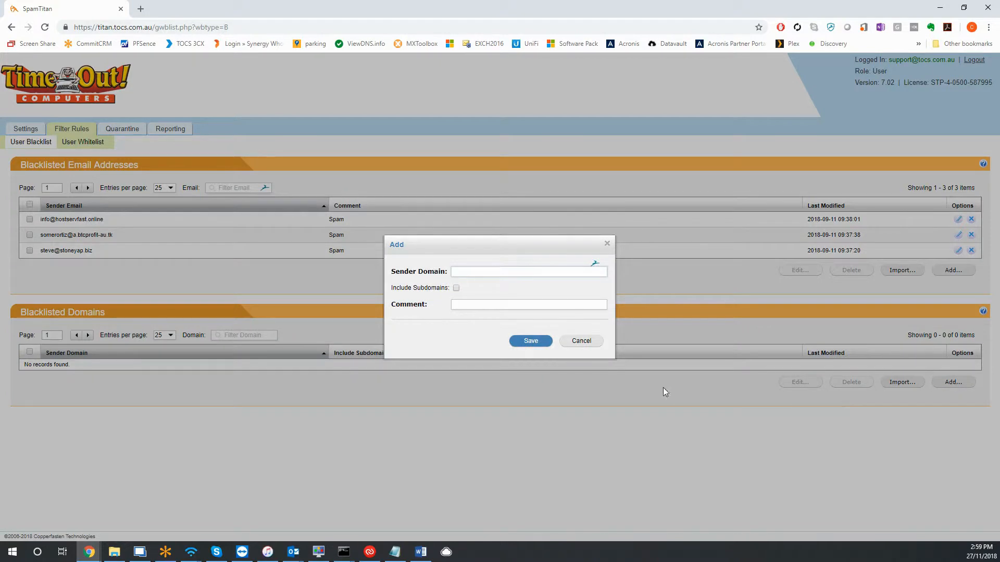
type("test2.com.au")
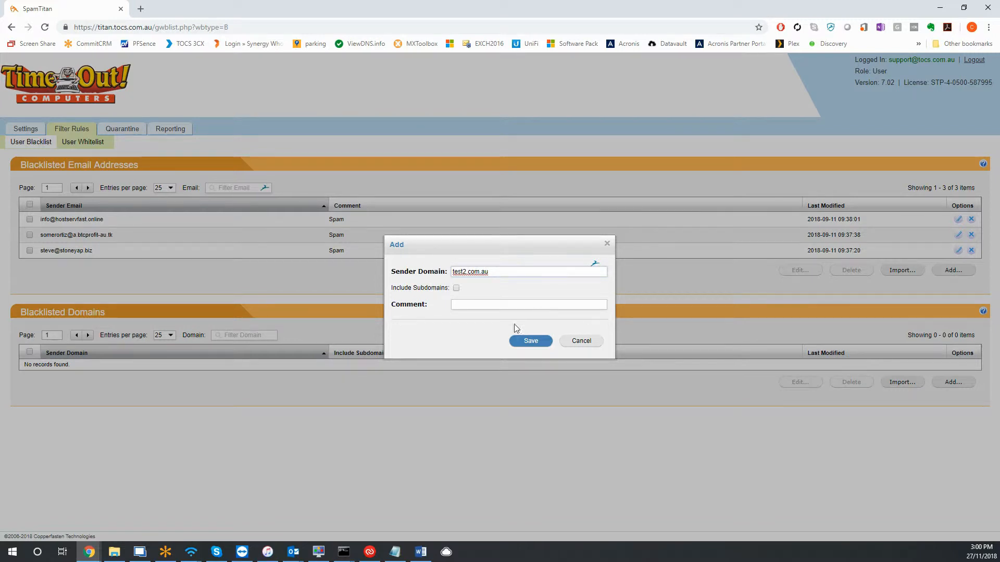
left_click(487, 307)
type("spam")
left_click(529, 342)
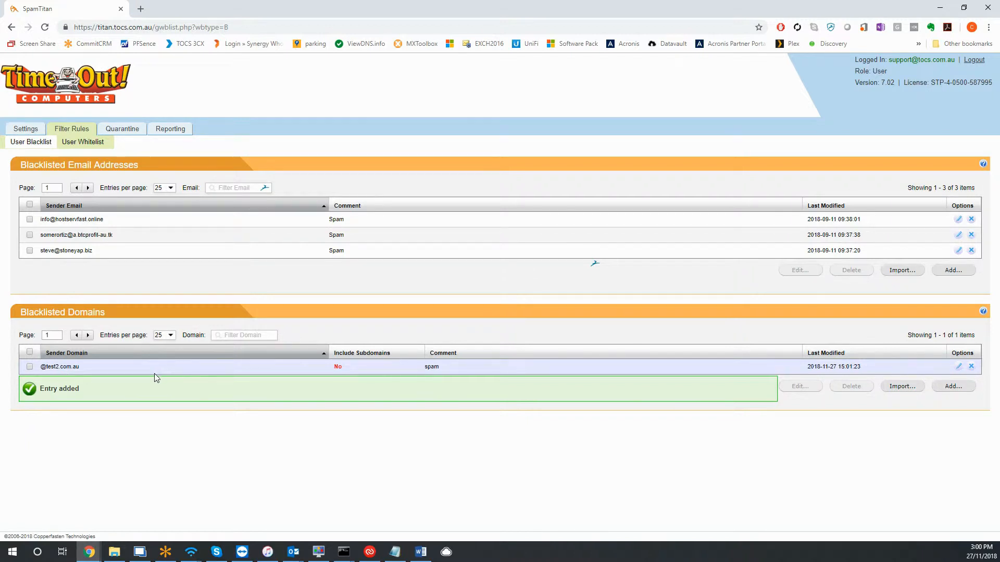
left_click(29, 366)
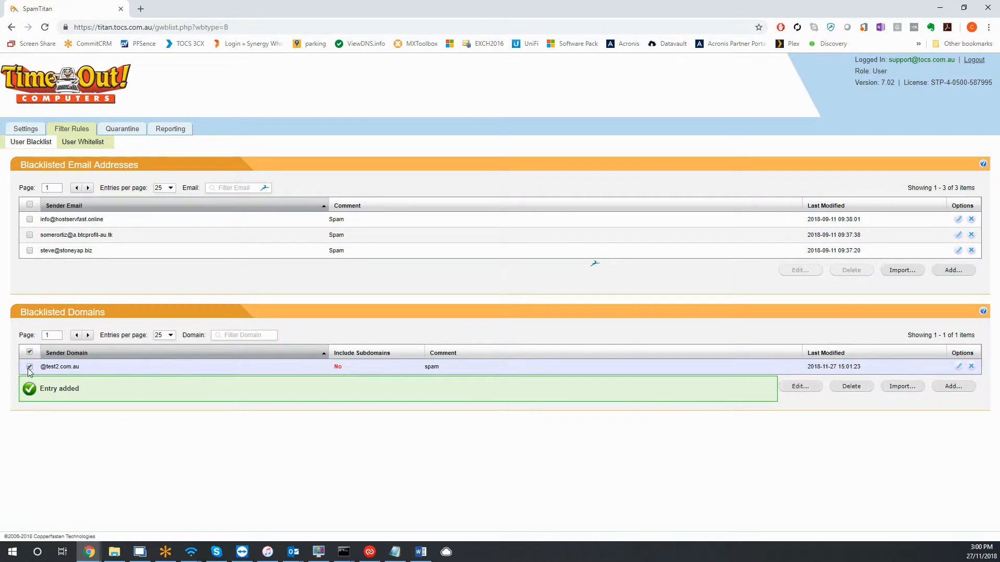
left_click(854, 391)
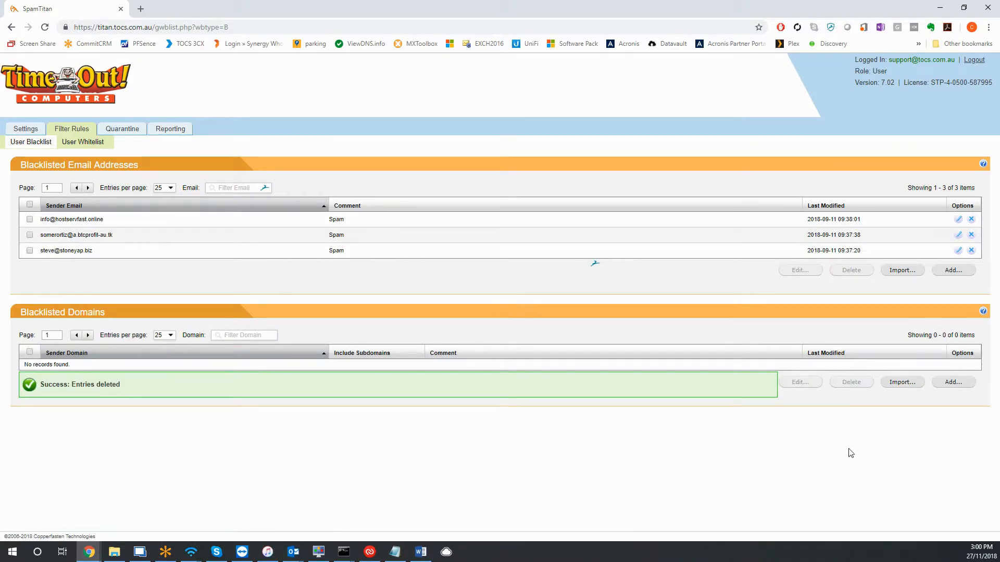
Add a test sender's email address without a comment to the user whitelist, and delete that entry again
left_click(78, 145)
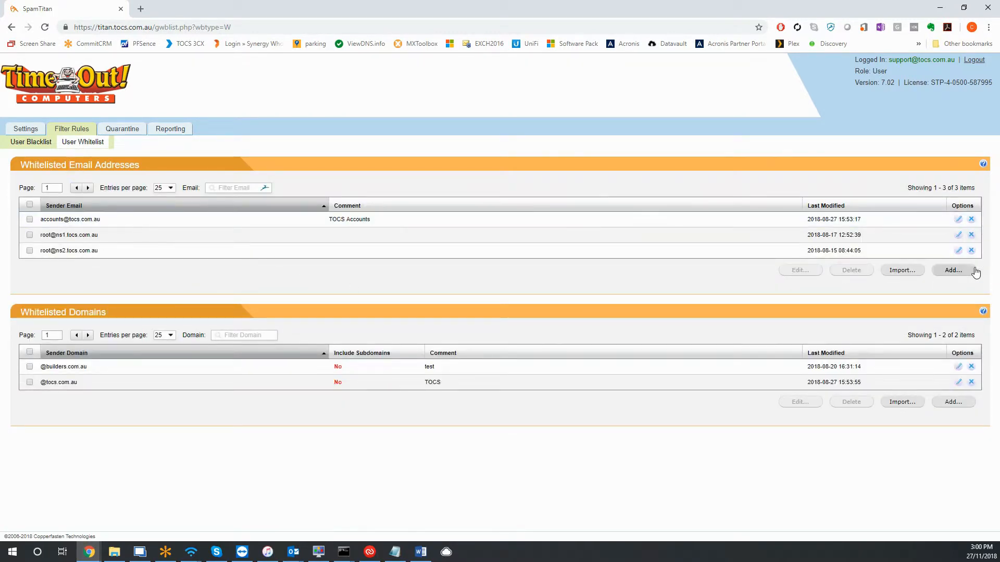
left_click(953, 270)
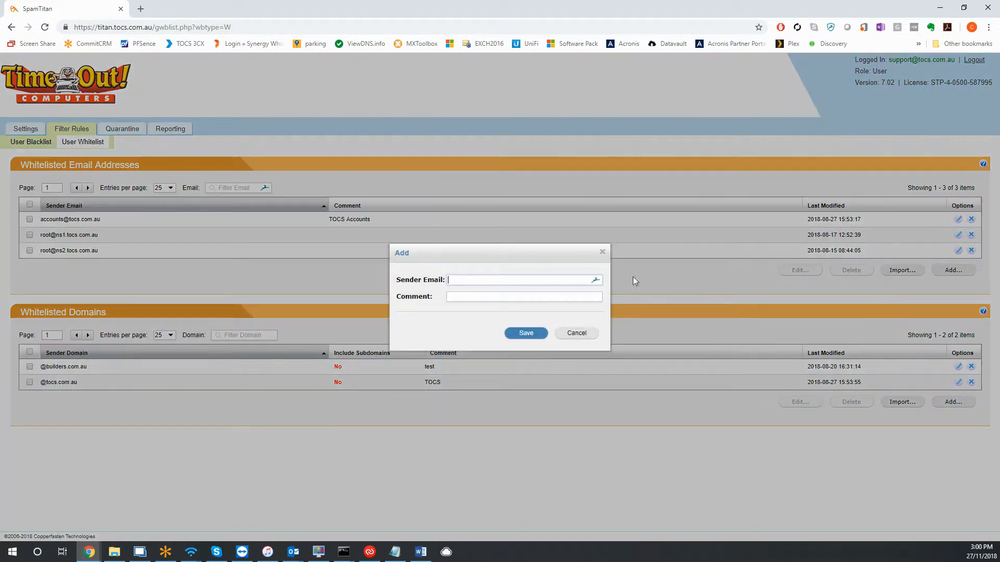
type("test@test2.coma.au")
left_click(538, 336)
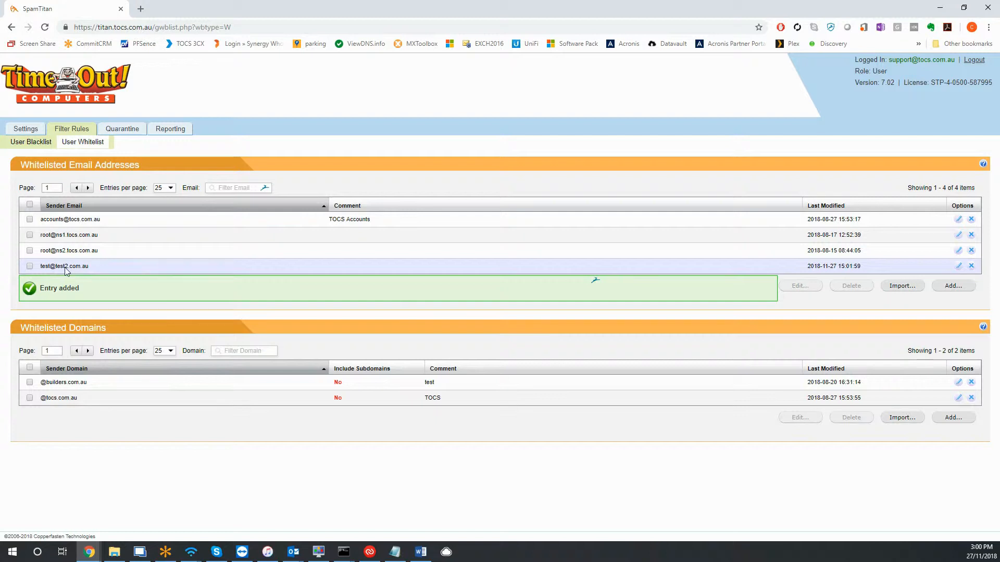
left_click(30, 268)
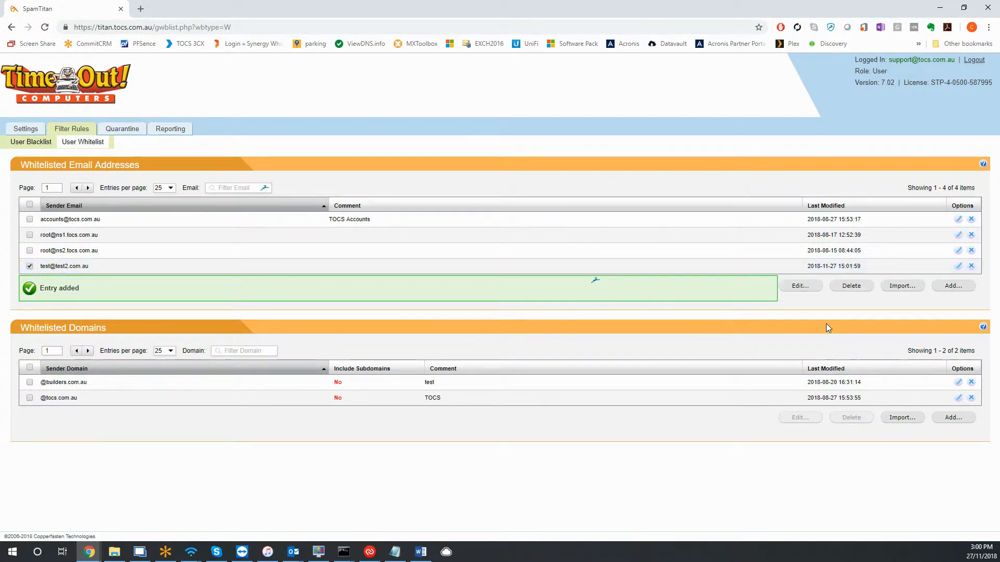
left_click(852, 286)
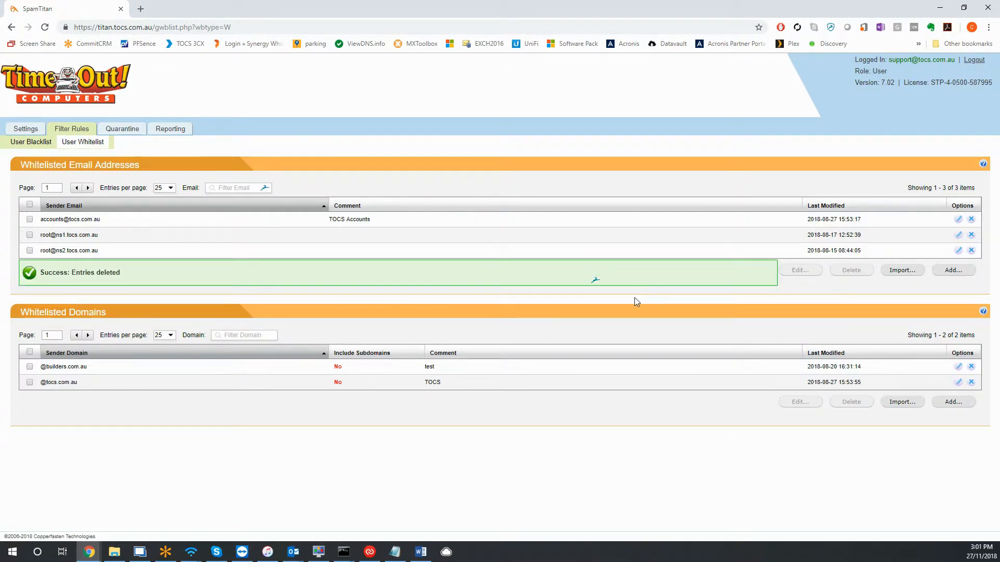
Add the sender domain test2.com.au to the whitelisted domains, and delete that entry again
left_click(958, 404)
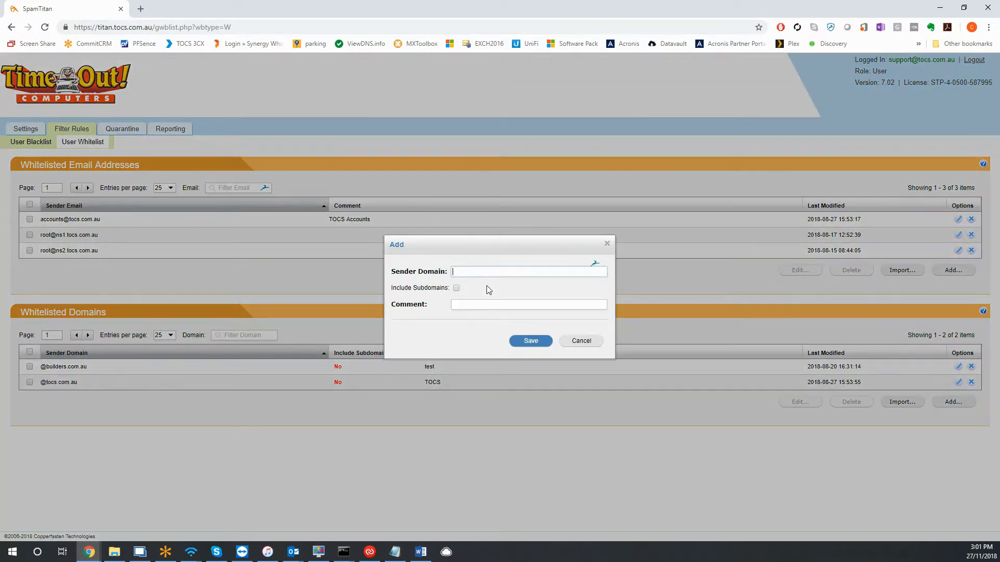
type("test2.toc")
key("BackSpace")
key("BackSpace")
key("BackSpace")
type("com.au")
left_click(526, 342)
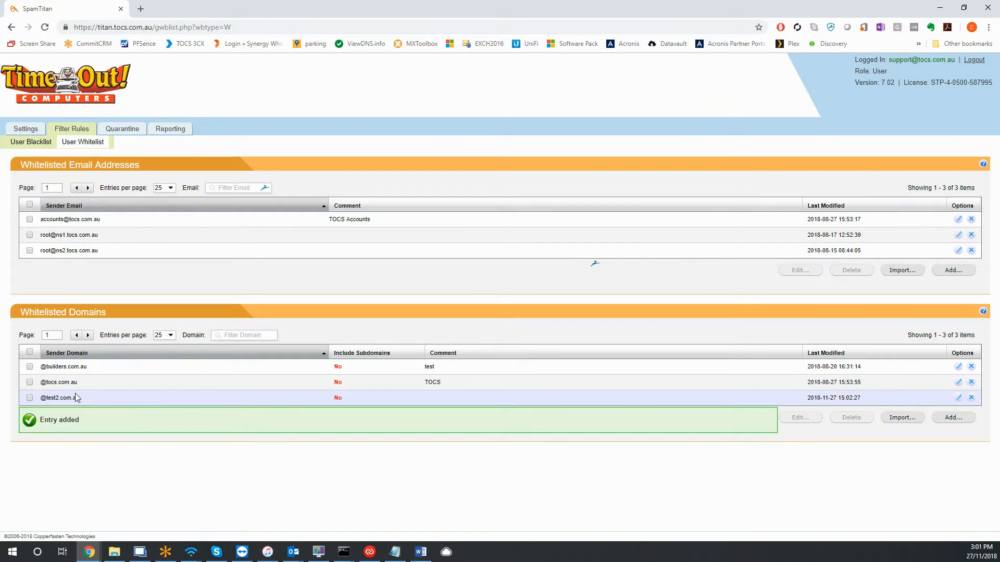
left_click(29, 398)
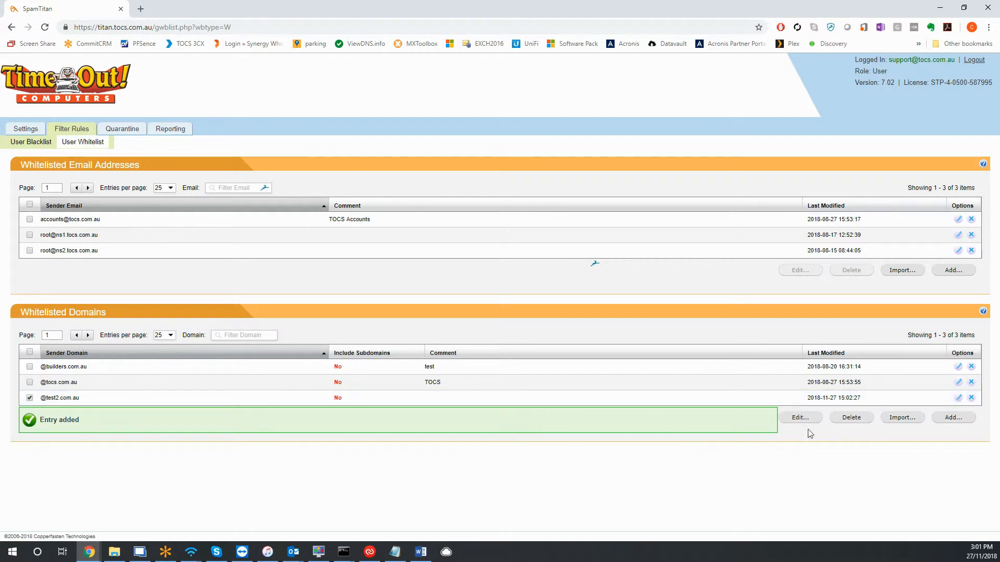
left_click(837, 420)
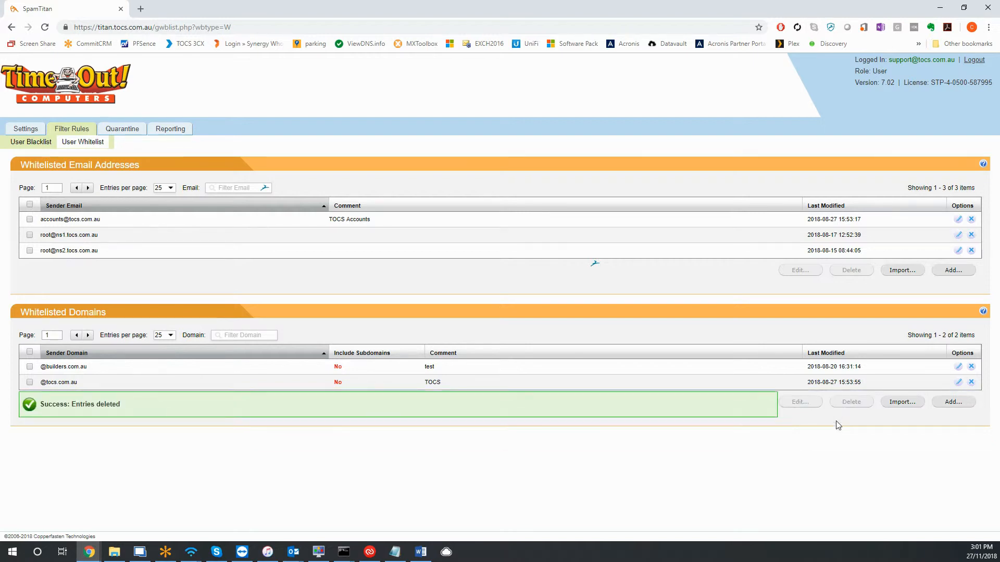
Examine today's mail history for the type, sender and subject of each processed message
left_click(170, 134)
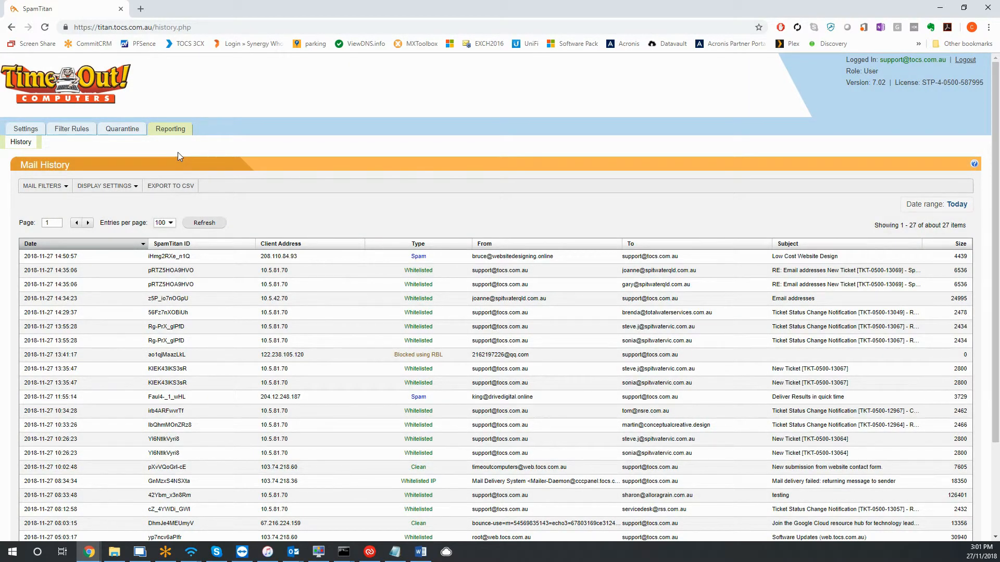
scroll(345, 339, "down", 1)
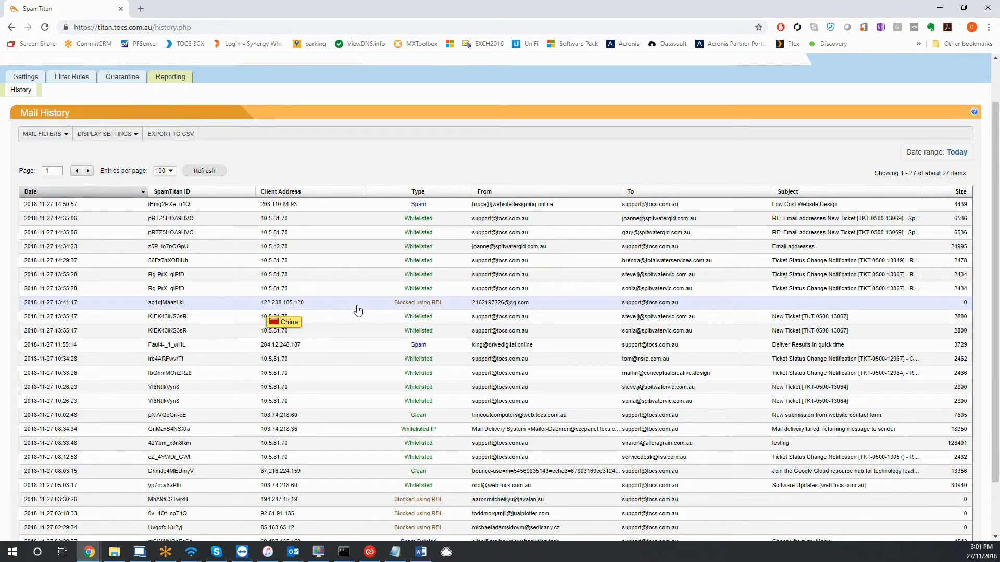
scroll(345, 310, "down", 1)
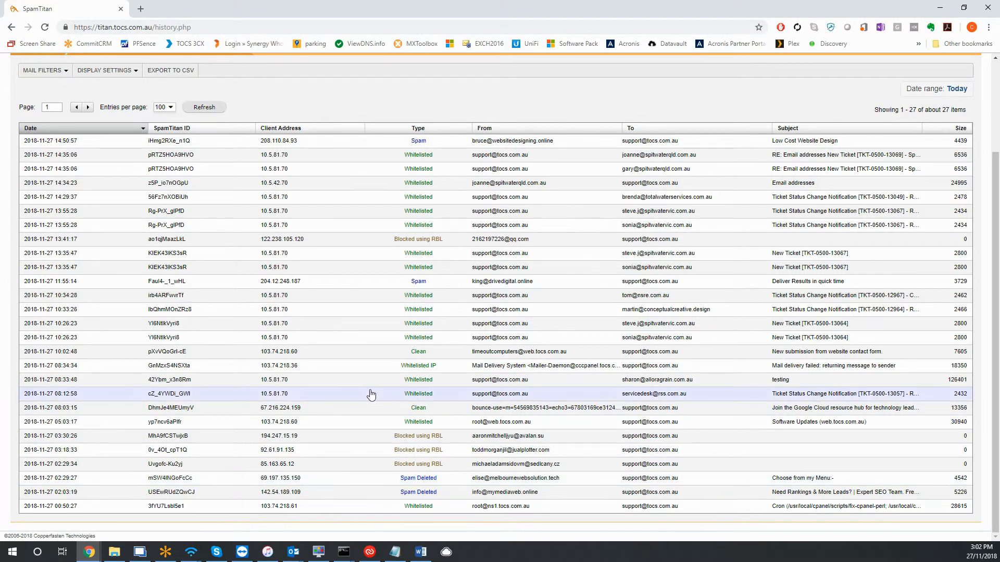
scroll(368, 394, "up", 3)
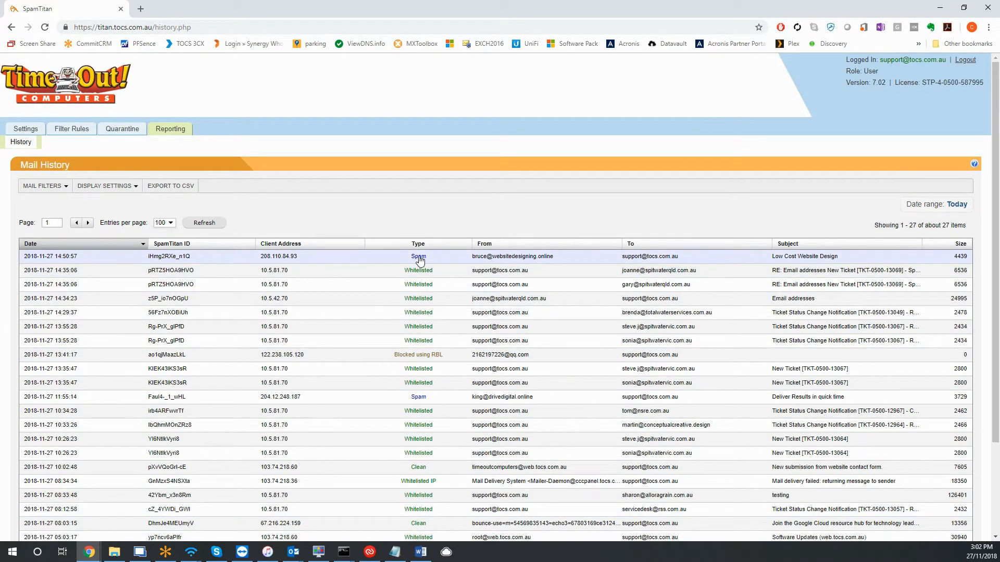